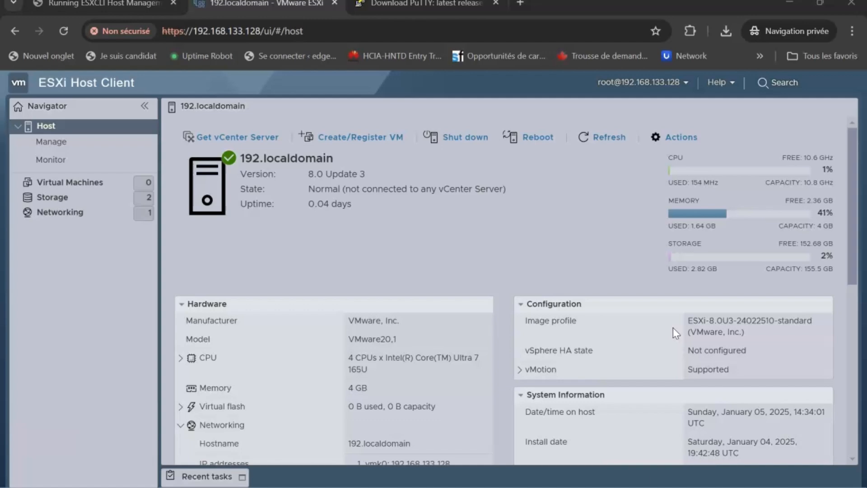
Step: Open the host's Manage pages and show the Security & users roles list with 8 roles
left_click(117, 160)
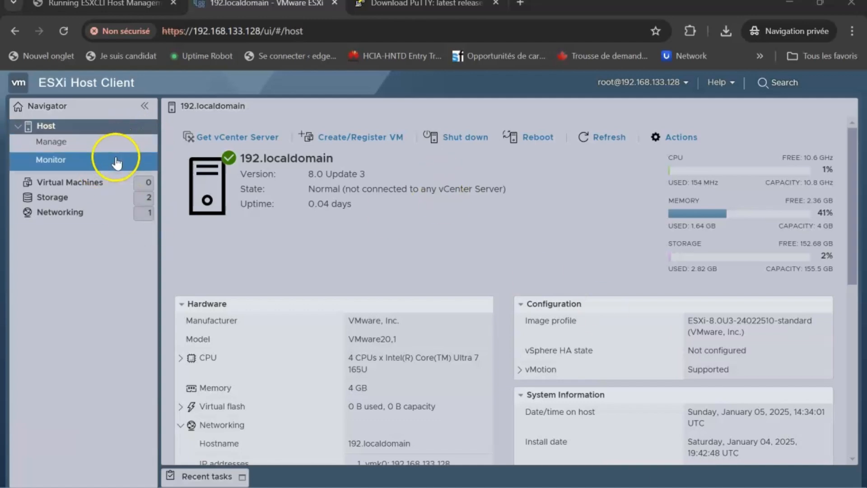
left_click(88, 147)
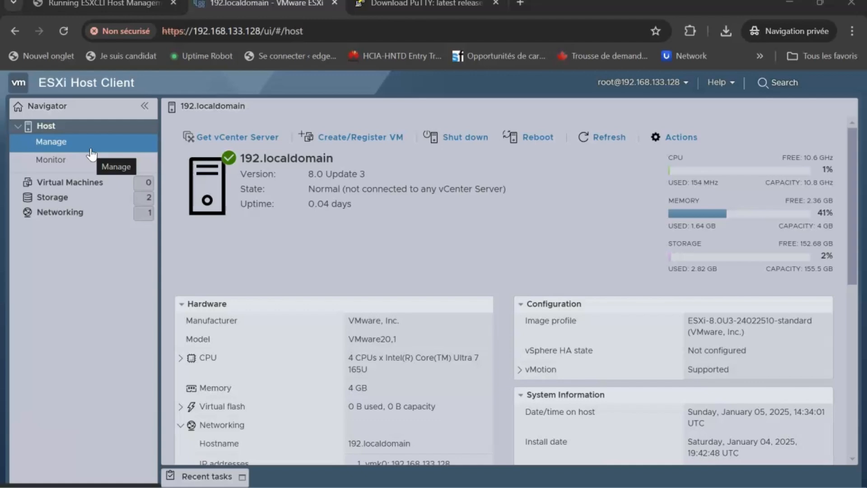
left_click(97, 141)
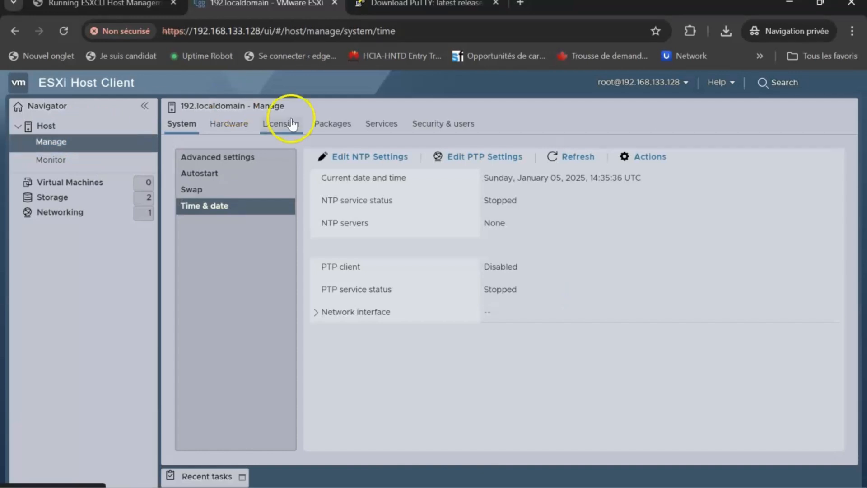
left_click(449, 128)
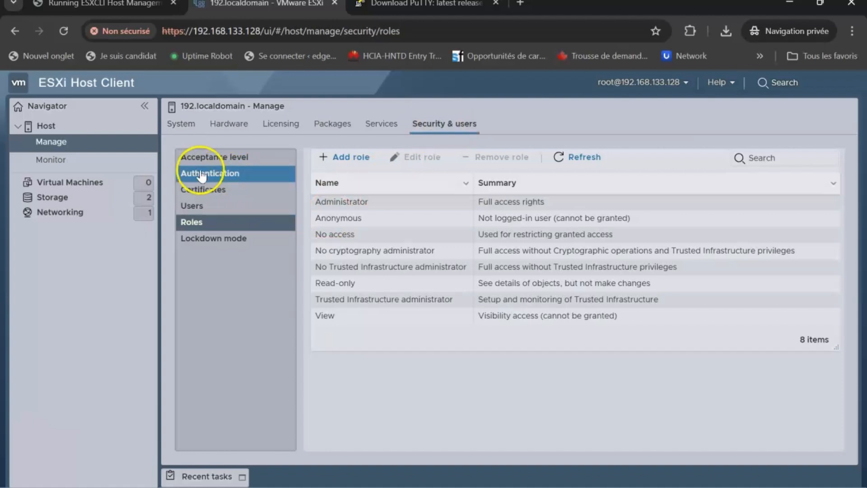
Step: Show Authentication settings, confirming Active Directory and smart card authentication are disabled
left_click(255, 175)
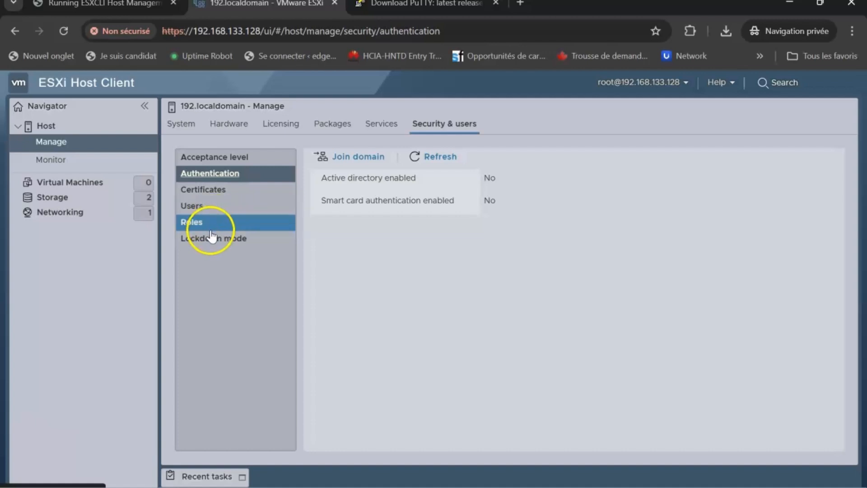
Step: Review the Administrator, Anonymous, No access, No cryptography and No Trusted Infrastructure administrator roles
left_click(223, 221)
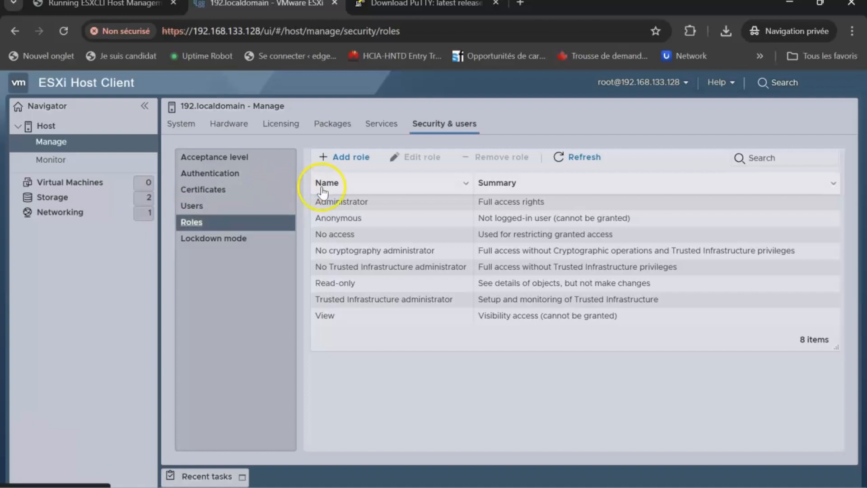
left_click(359, 201)
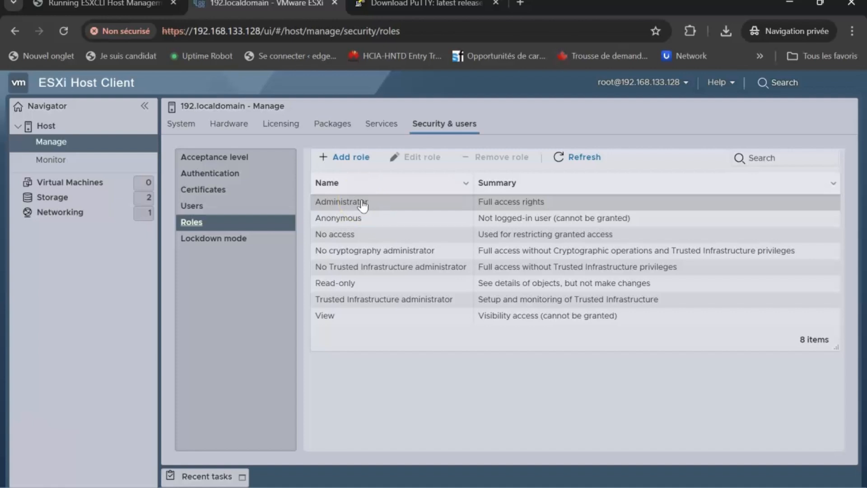
left_click(368, 219)
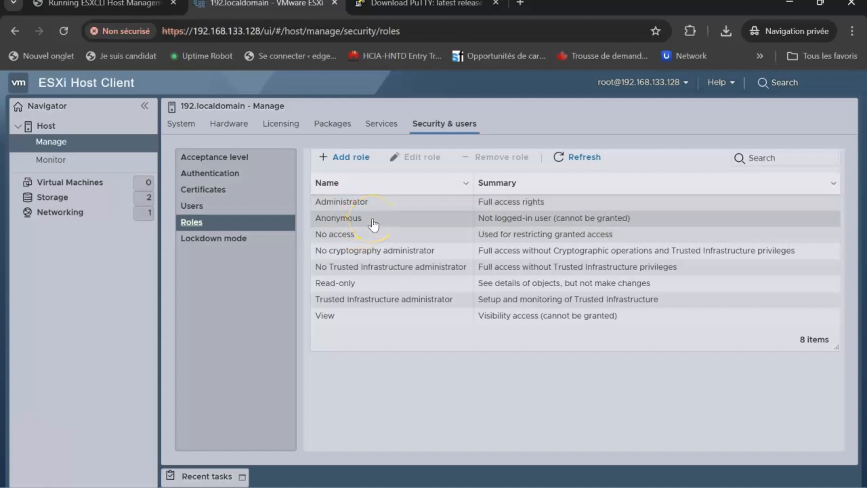
left_click(346, 236)
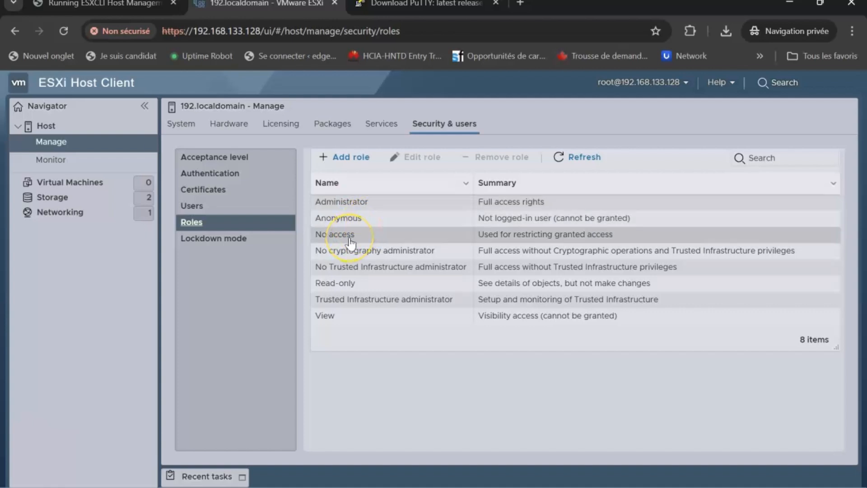
left_click(353, 254)
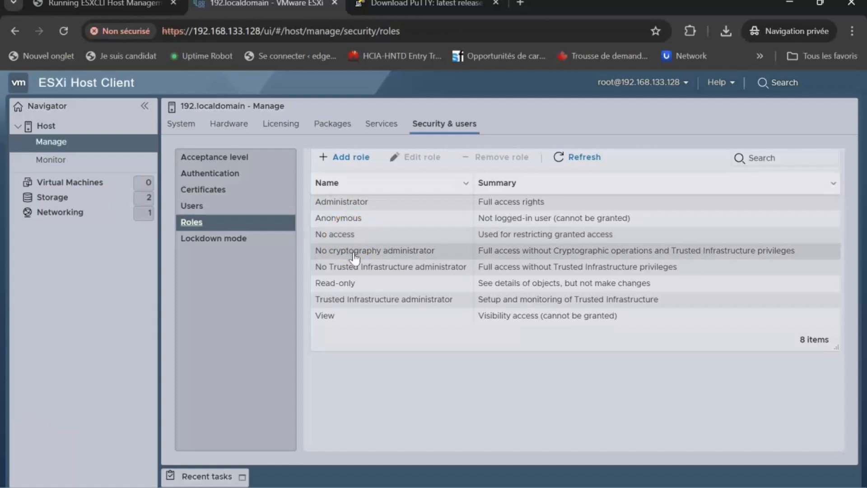
left_click(370, 271)
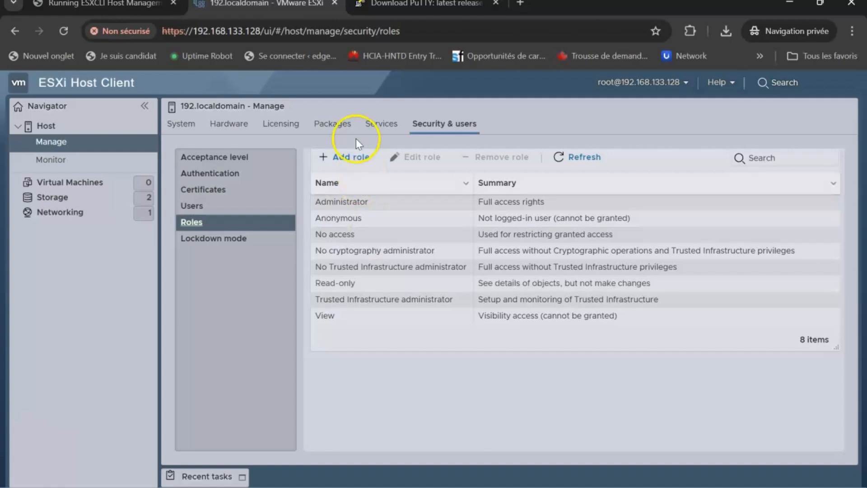
Step: Start a new role and name it ADMIN 2
left_click(359, 158)
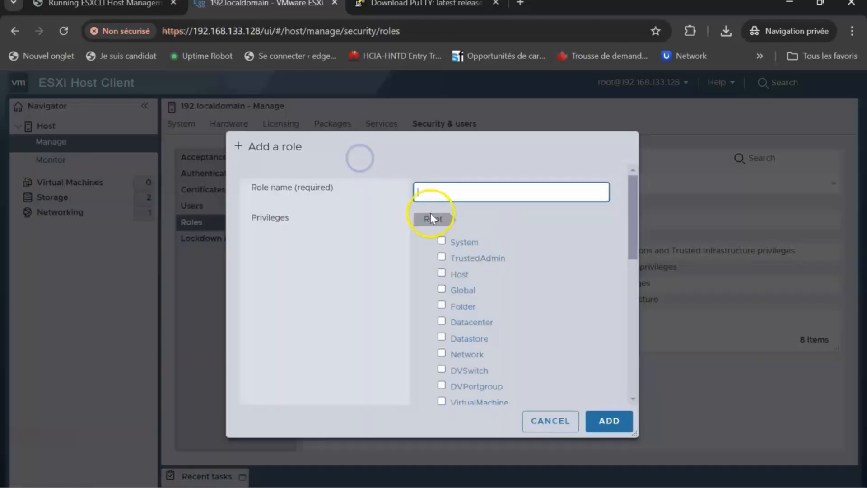
left_click(441, 199)
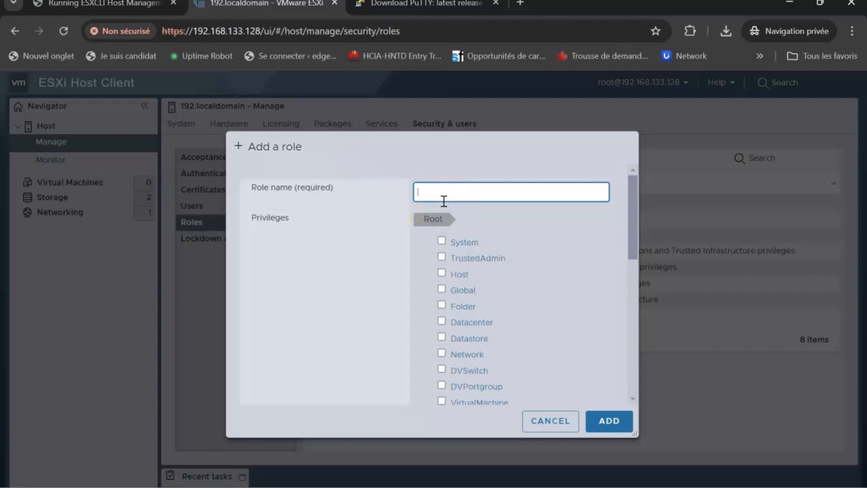
type("ADMIN")
type("1")
key("BackSpace")
type("2")
Step: Grant System, Host, Folder, Datacenter, Datastore, Network, VirtualMachine and Resource privileges, then add the role
left_click(441, 242)
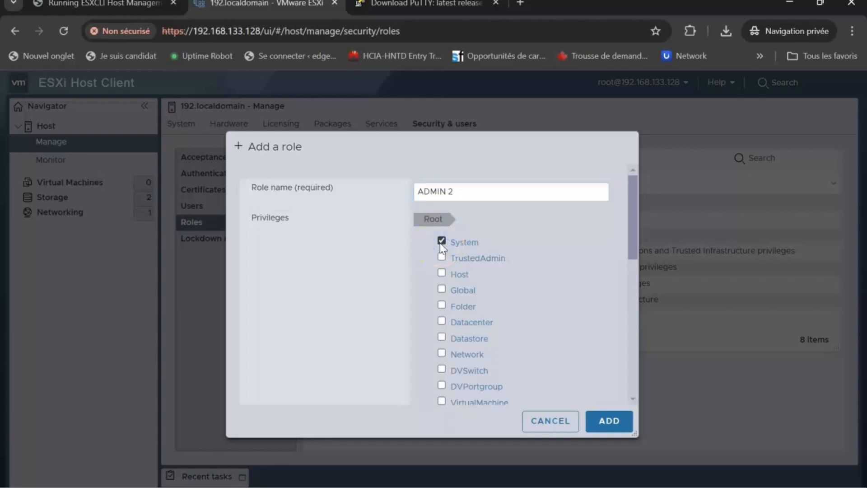
left_click(442, 288)
left_click(441, 274)
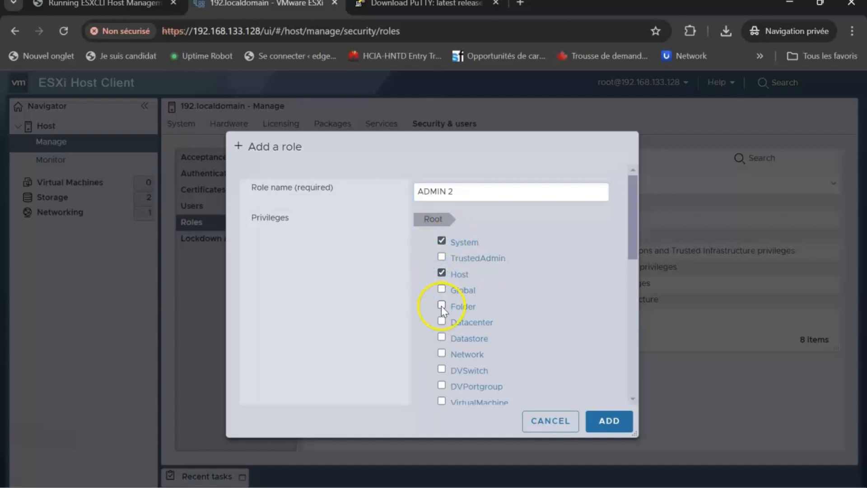
left_click(443, 338)
left_click(442, 350)
scroll(448, 353, "down", 3)
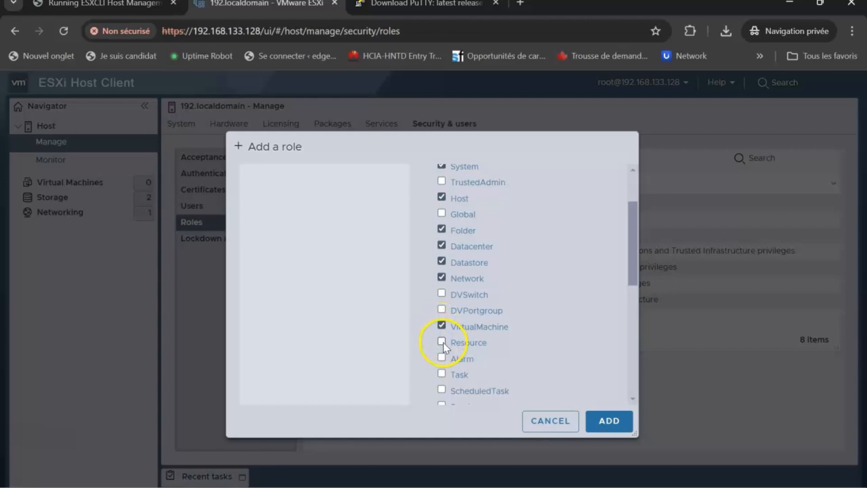
left_click(442, 342)
scroll(519, 344, "down", 3)
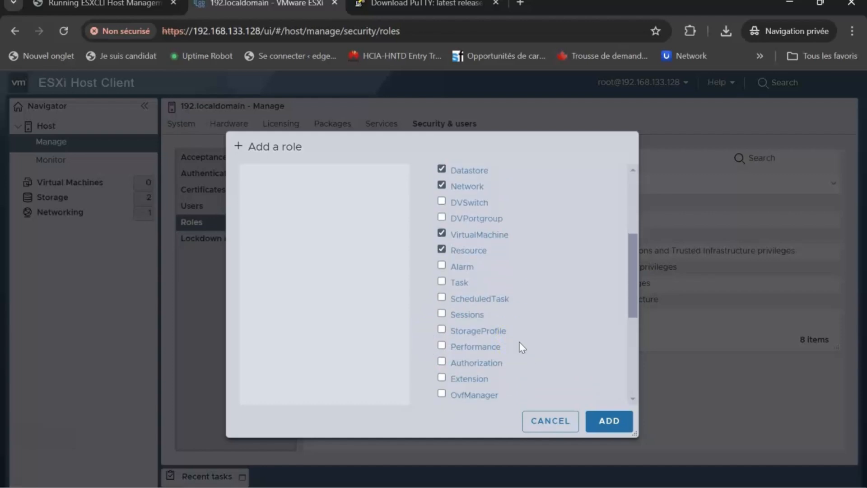
scroll(519, 343, "down", 5)
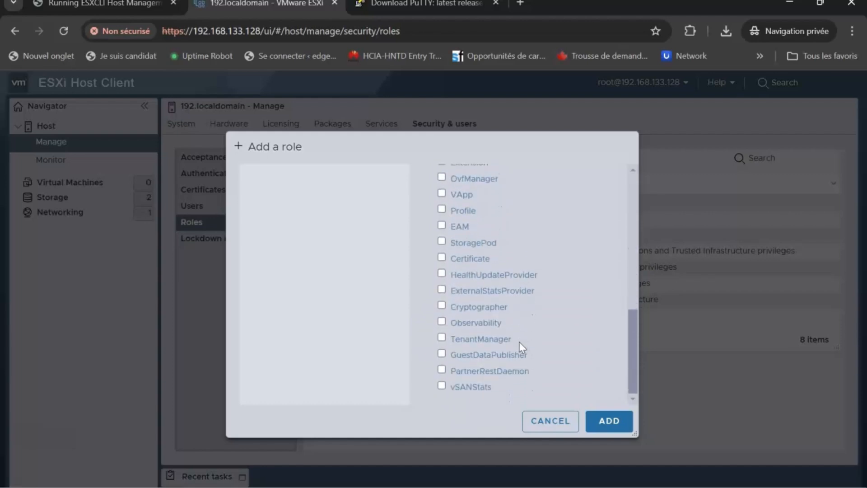
scroll(519, 342, "up", 10)
scroll(519, 342, "down", 1)
scroll(519, 341, "up", 1)
left_click(609, 419)
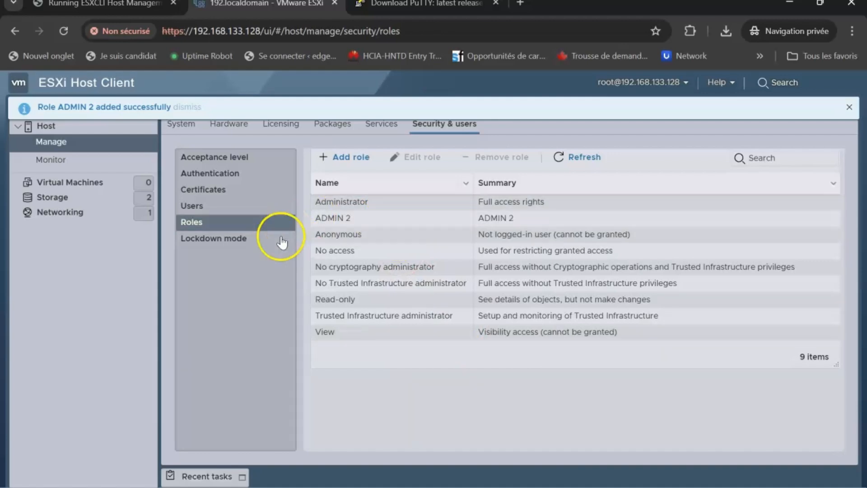
Step: Start a new local user account with its user name and description 'IT SYSTEM'
left_click(209, 206)
left_click(367, 157)
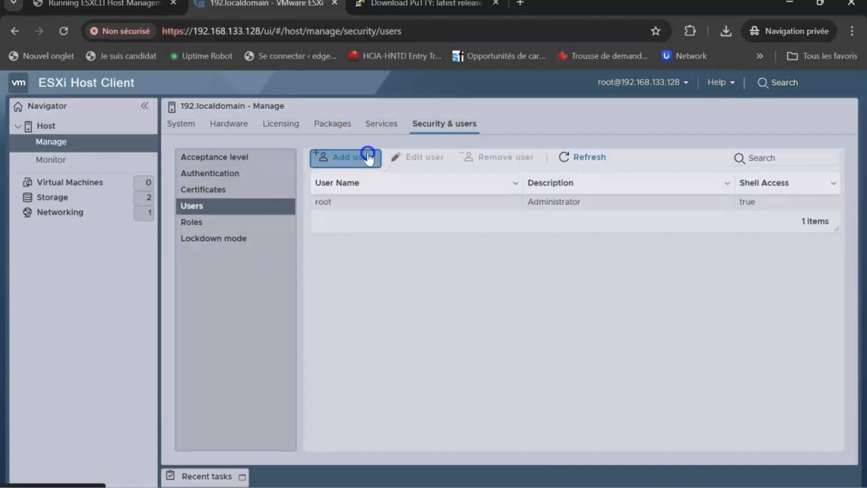
left_click(488, 217)
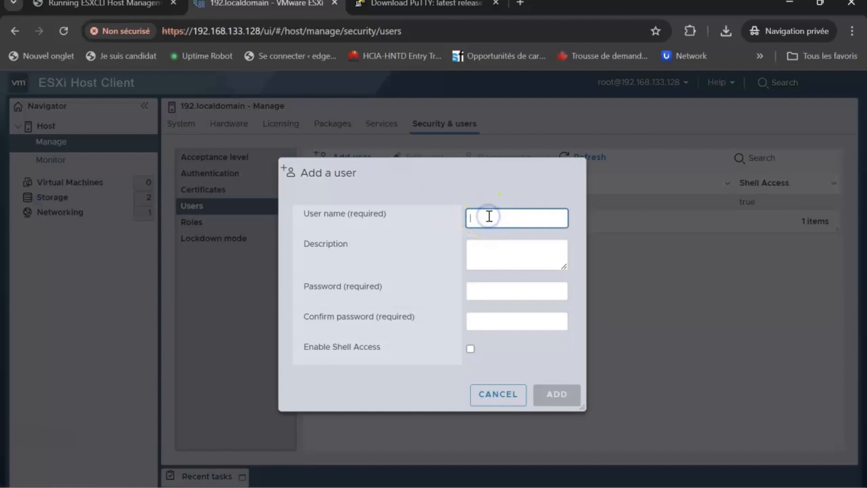
type("Baba")
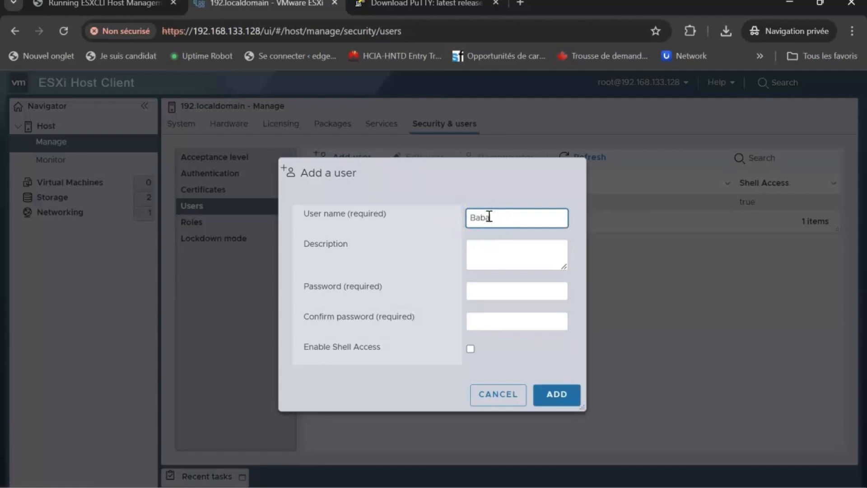
left_click(496, 246)
type("IT SYSTEM")
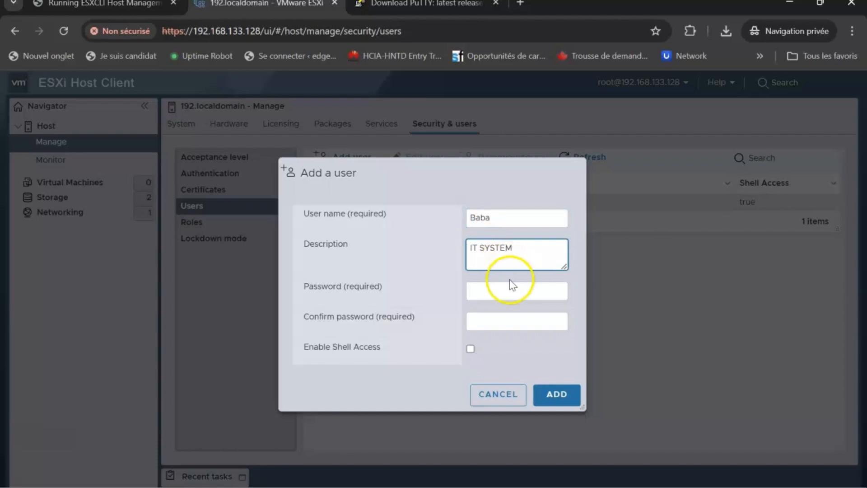
Step: Set and confirm the user's password, enable shell access, and create the account
left_click(498, 290)
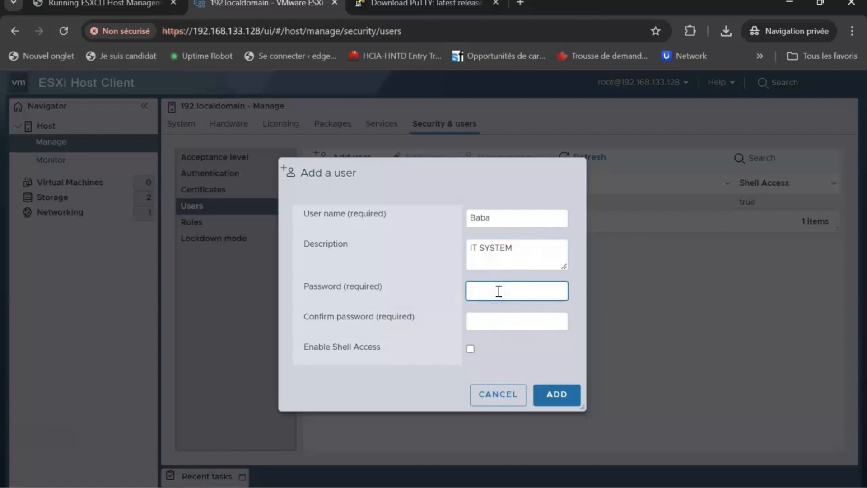
type("******")
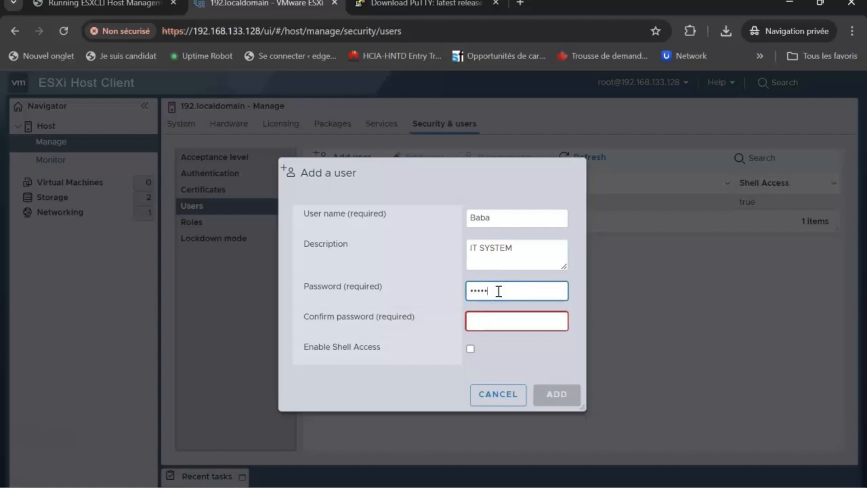
type("****")
left_click(512, 317)
type("************")
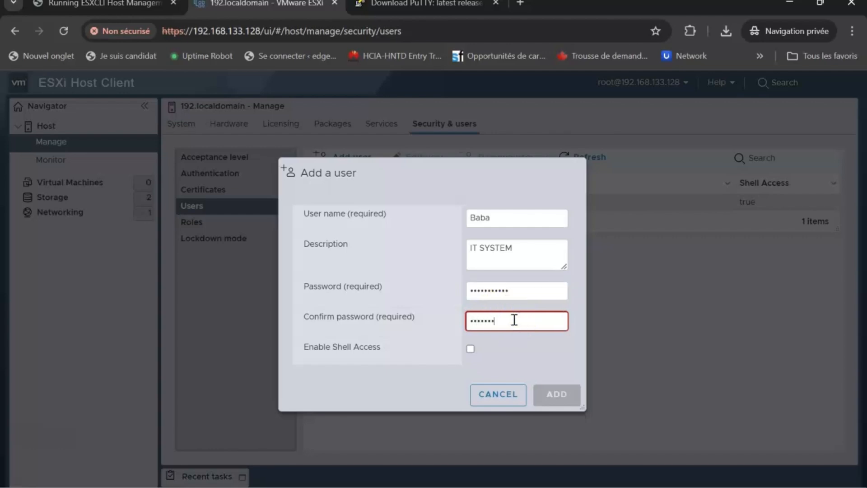
left_click(470, 349)
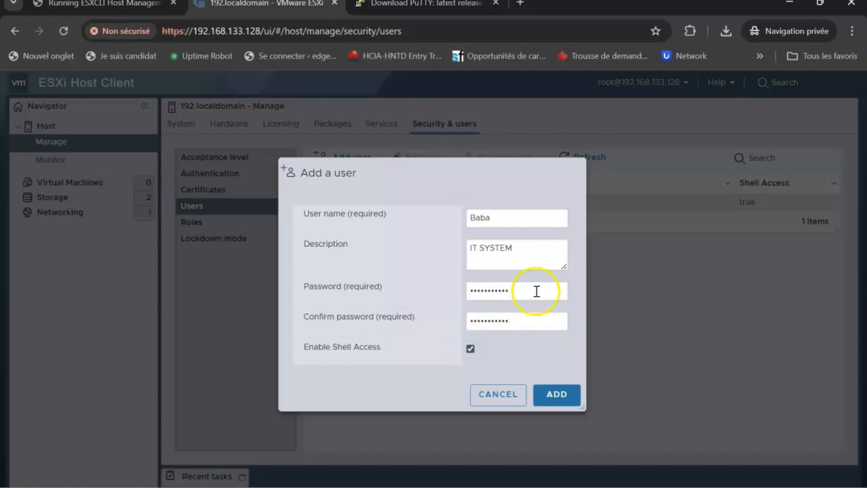
left_click(556, 395)
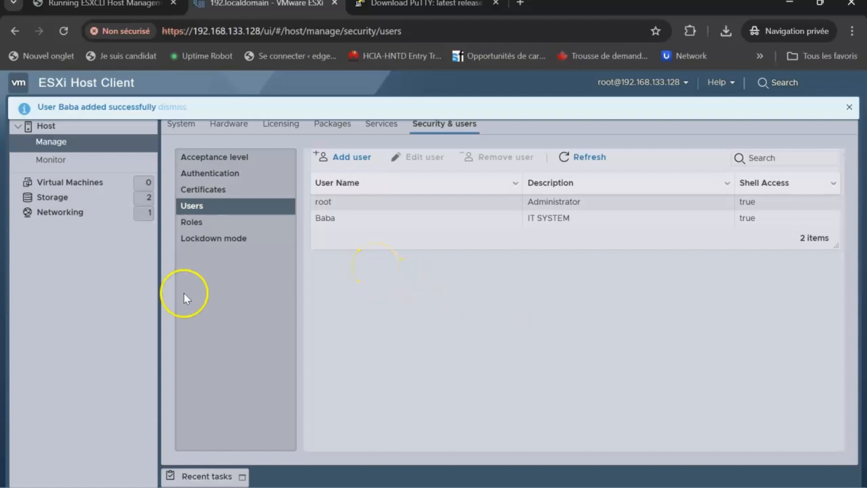
Step: Dismiss the role-updated notice and return to the host summary page
key("super")
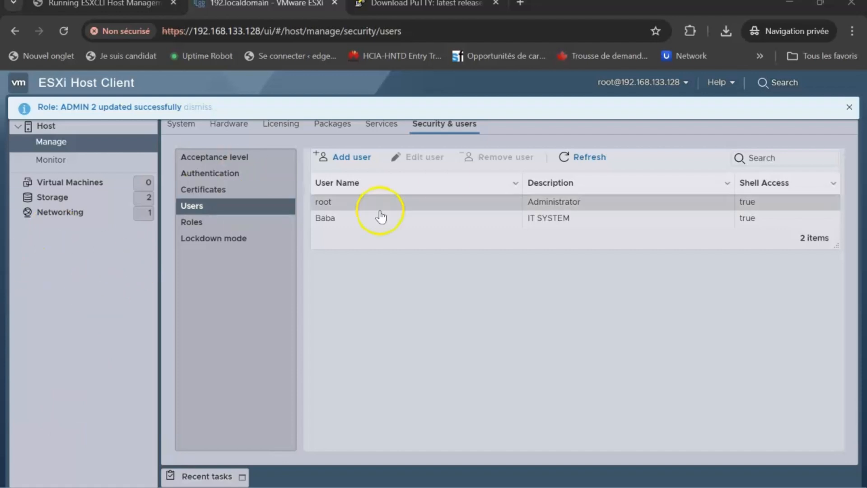
left_click(850, 109)
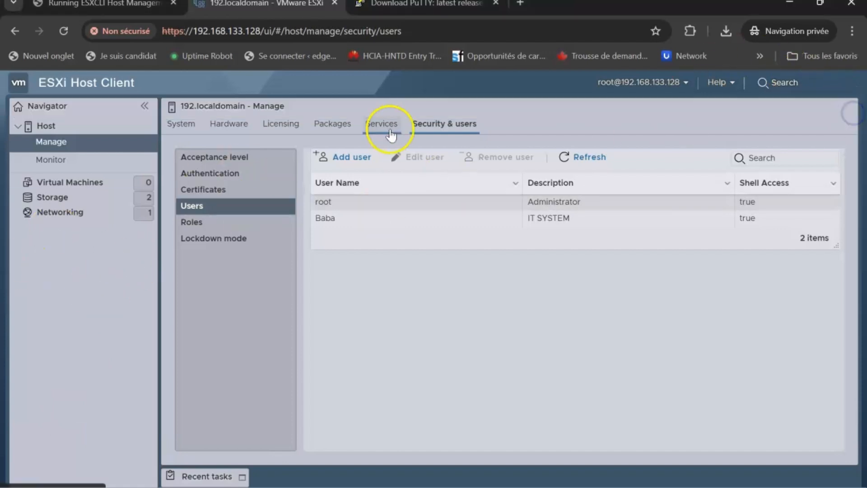
left_click(67, 129)
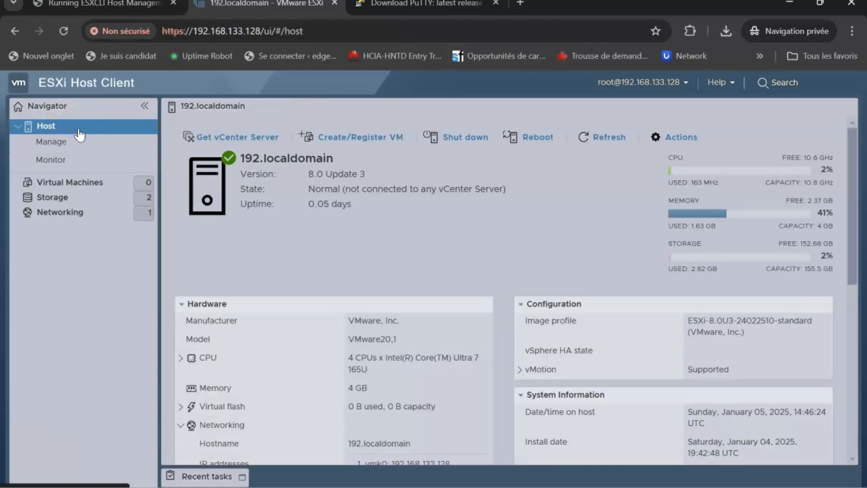
Step: Add a host permission giving the new local user the ADMIN 2 role, then close Permissions
right_click(78, 129)
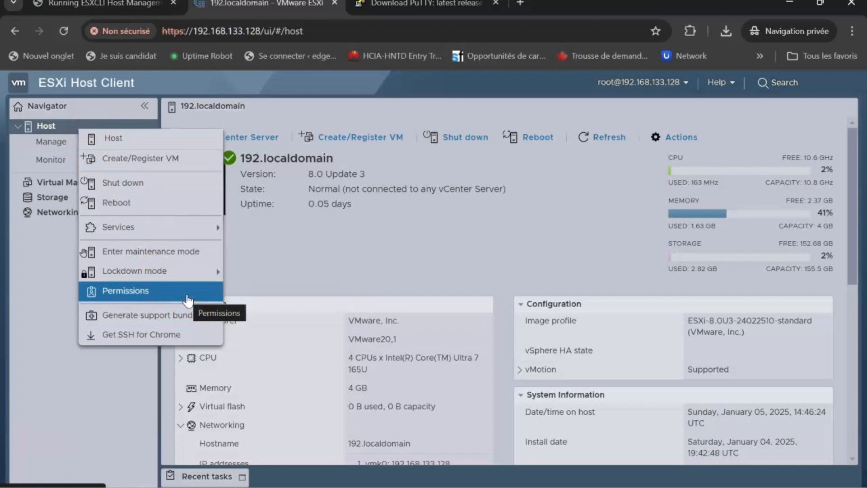
left_click(186, 294)
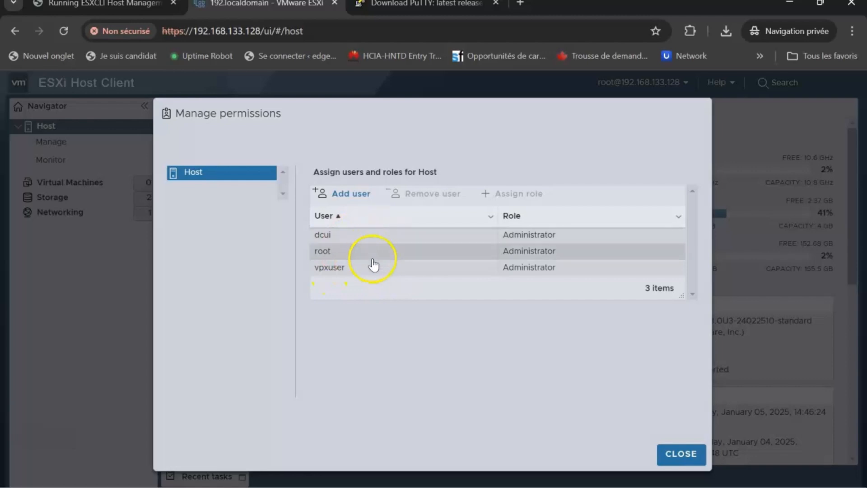
left_click(359, 194)
left_click(412, 194)
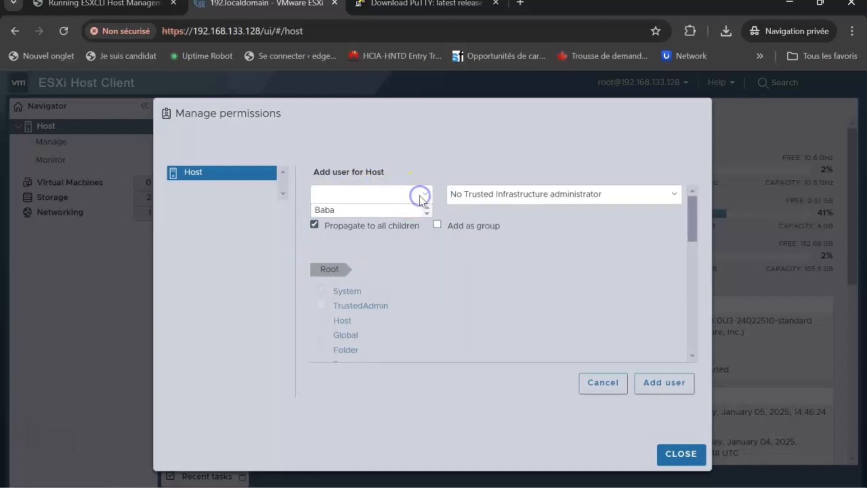
left_click(375, 202)
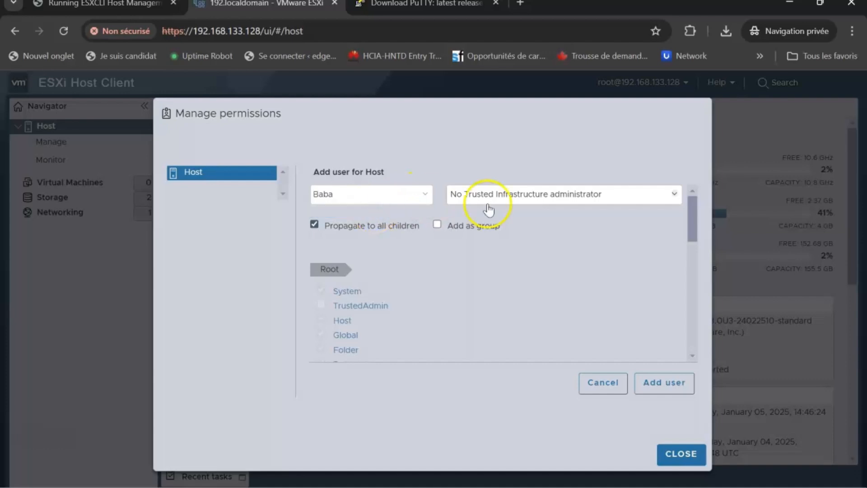
left_click(541, 194)
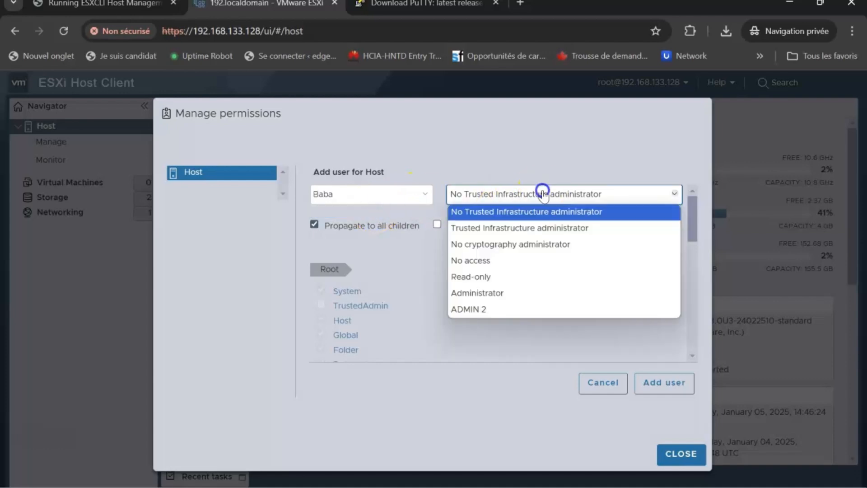
left_click(483, 310)
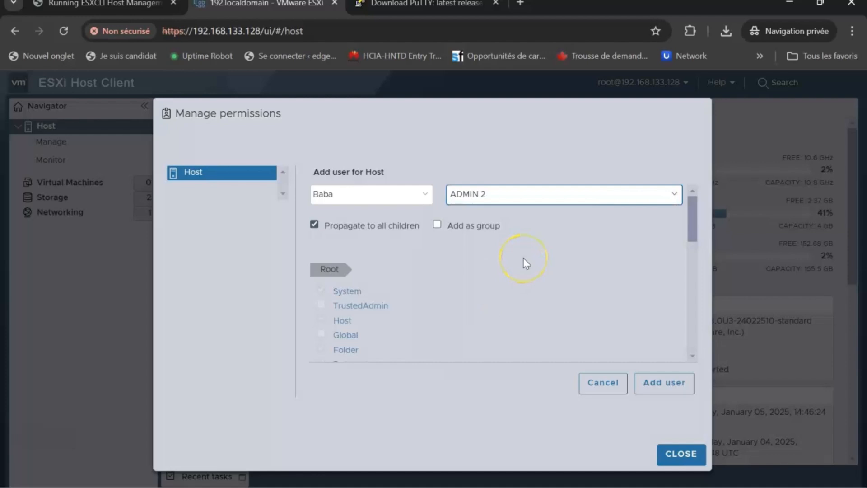
scroll(523, 263, "down", 3)
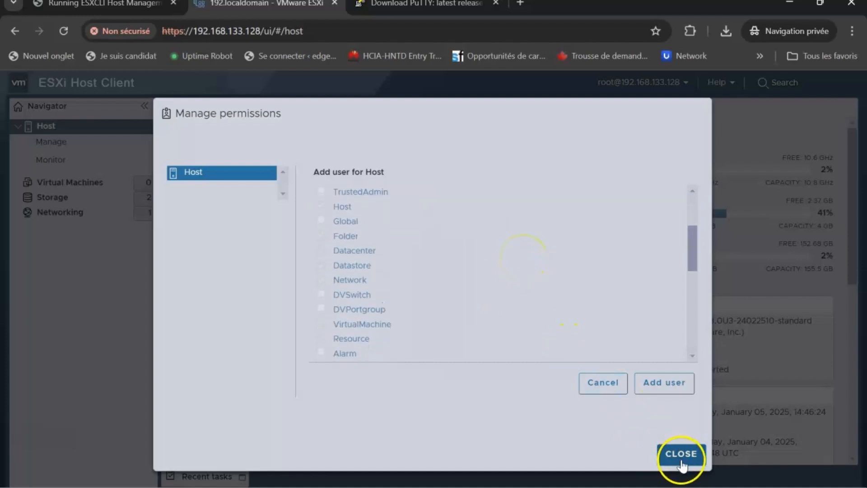
left_click(675, 386)
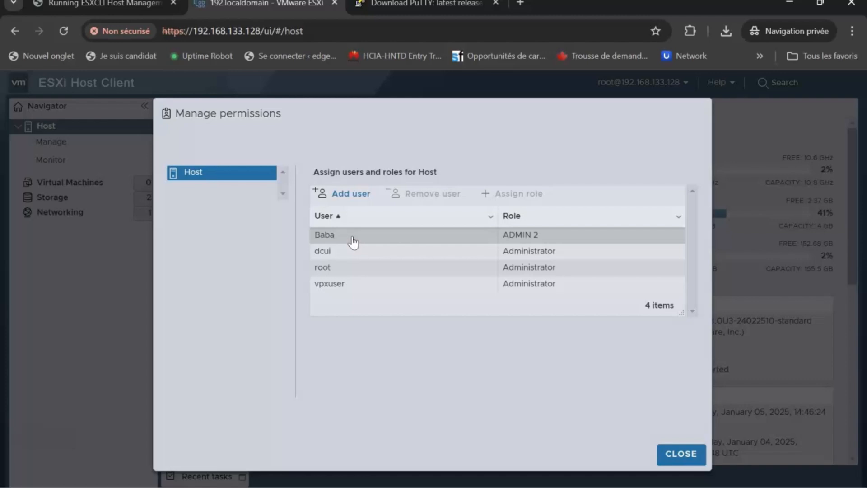
left_click(684, 455)
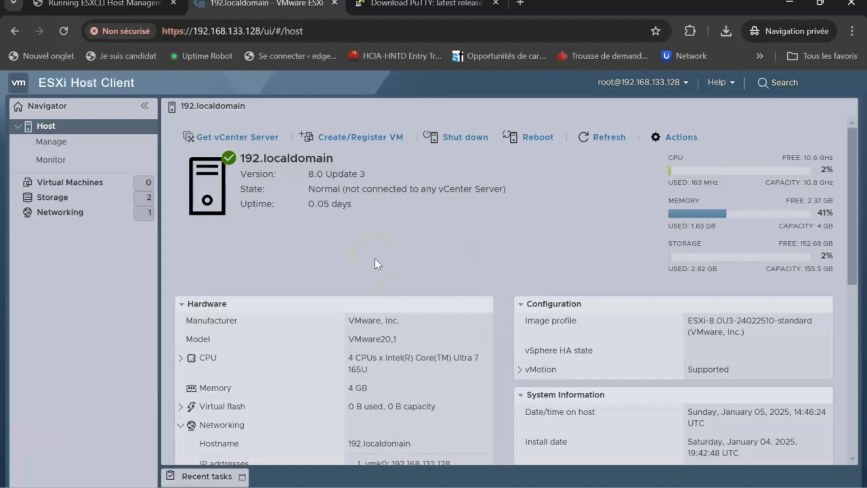
Step: Log out of the root session and enter the custom user's name on the login screen
left_click(686, 84)
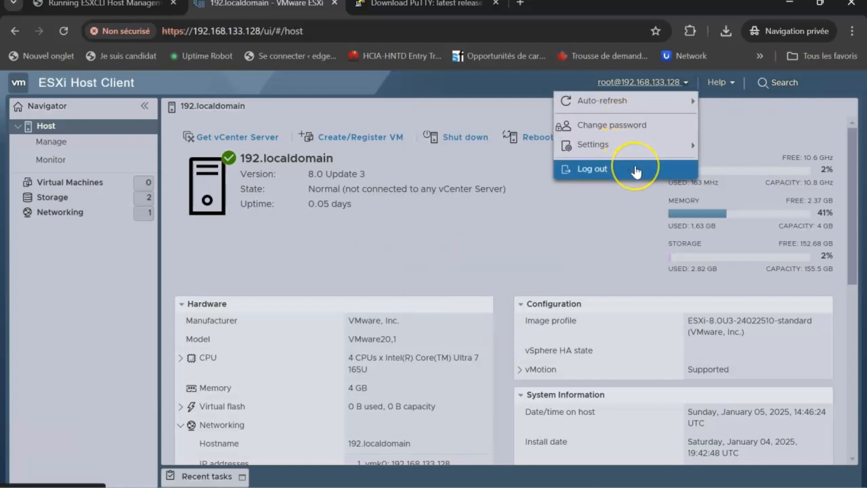
left_click(635, 170)
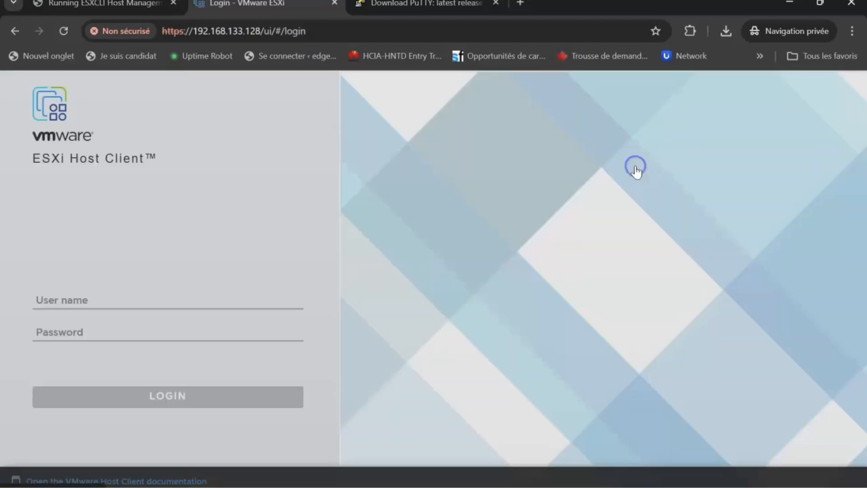
left_click(162, 299)
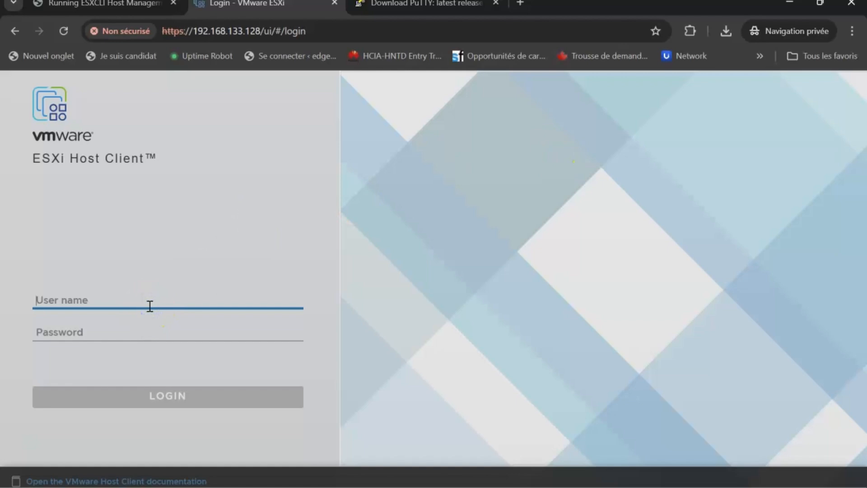
type("baba")
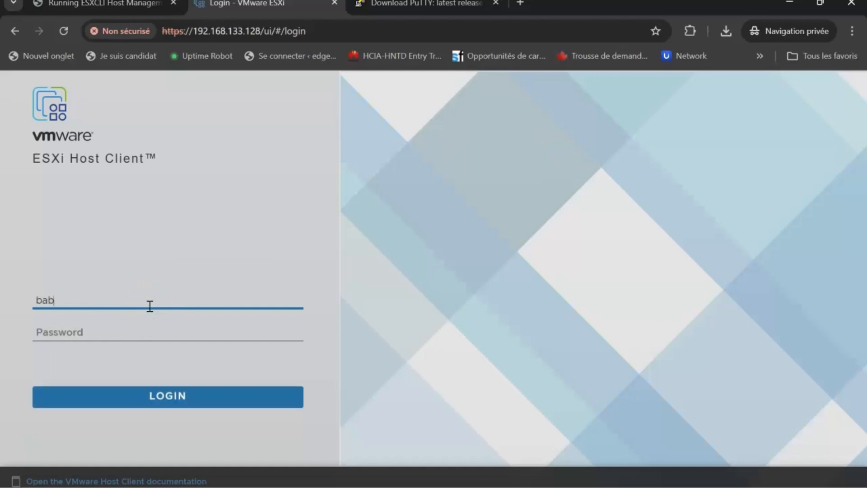
key("BackSpace")
key("BackSpace")
key("BackSpace")
key("BackSpace")
type("baba")
key("BackSpace")
key("BackSpace")
key("BackSpace")
key("BackSpace")
type("Baba")
Step: Enter the custom user's password and sign in
left_click(151, 339)
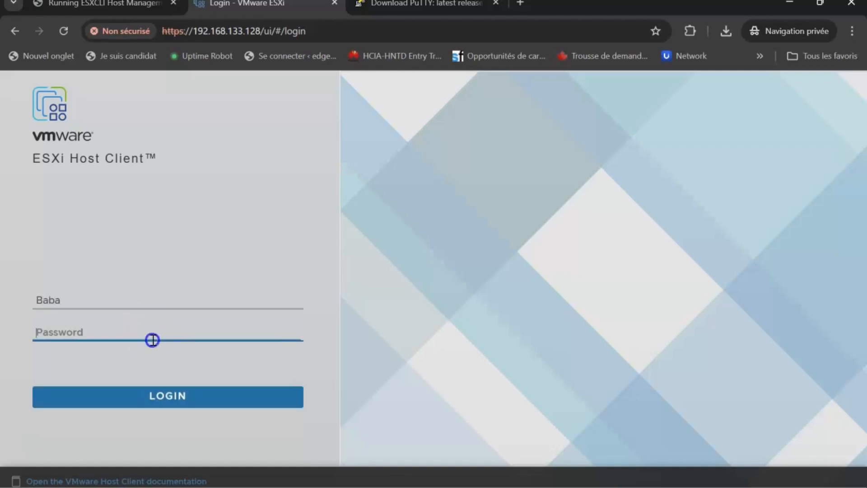
type("•••••••••••")
left_click(155, 343)
left_click(180, 397)
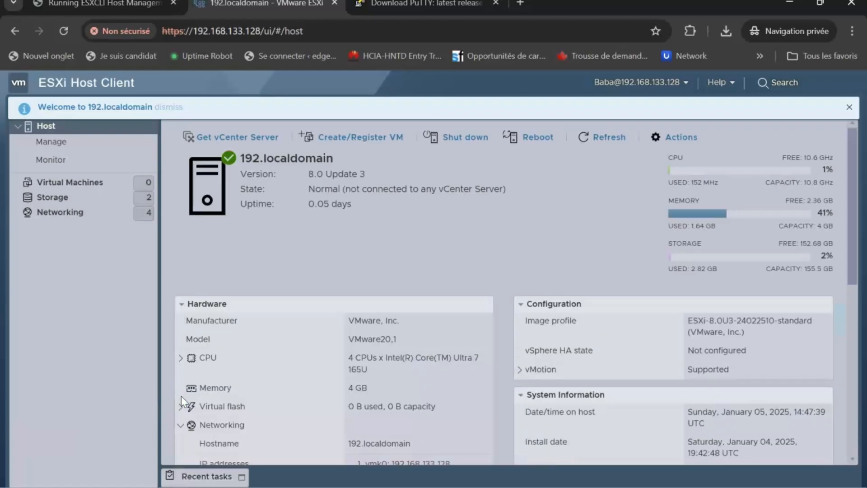
Step: Check Monitor charts, certificates and Users, try and cancel Add user, then show the 9 roles
left_click(70, 170)
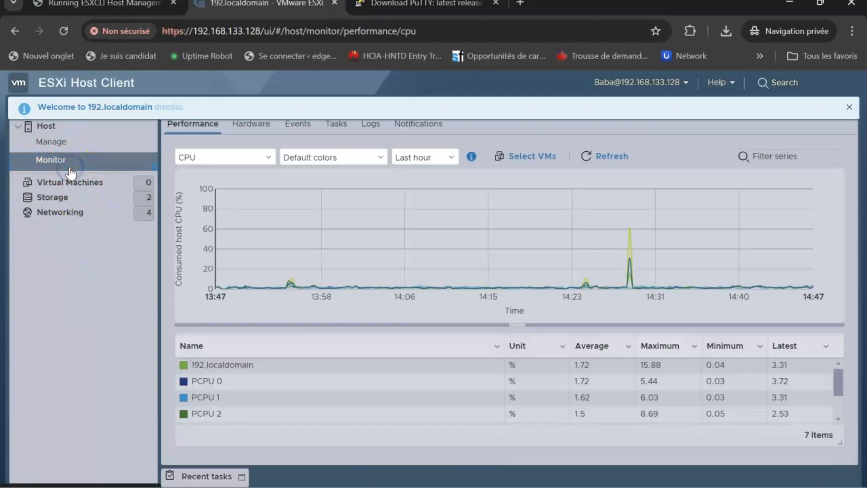
left_click(63, 146)
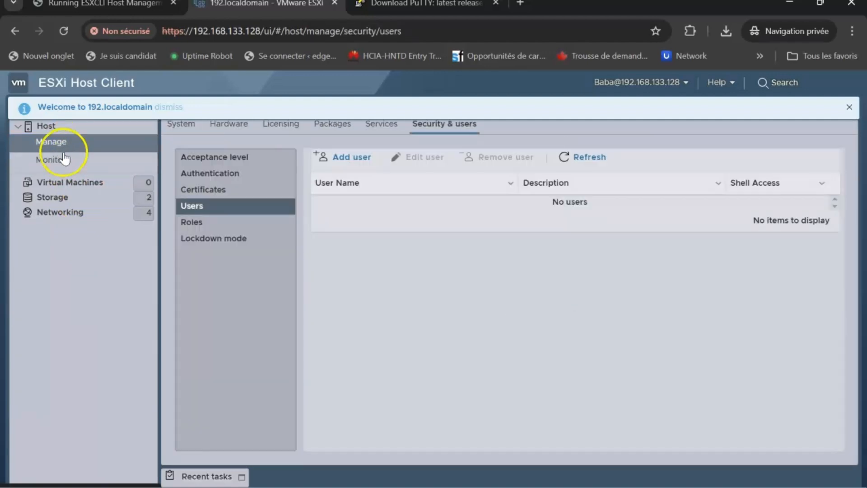
left_click(211, 189)
left_click(212, 206)
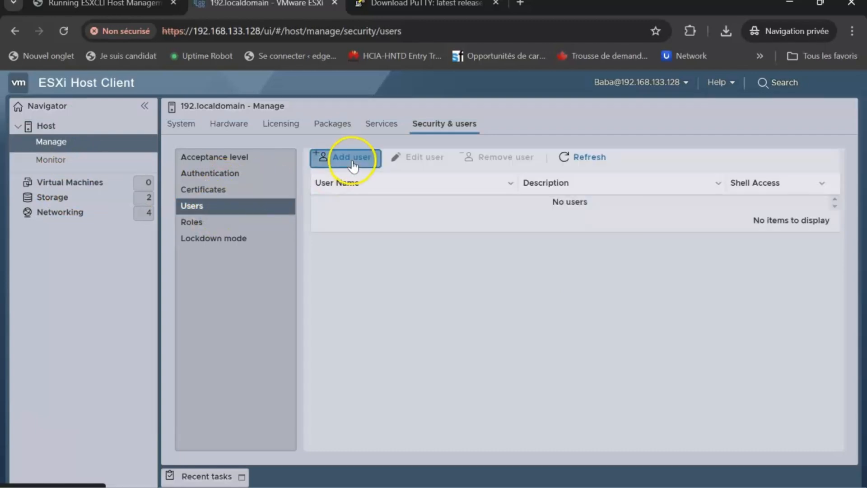
left_click(351, 158)
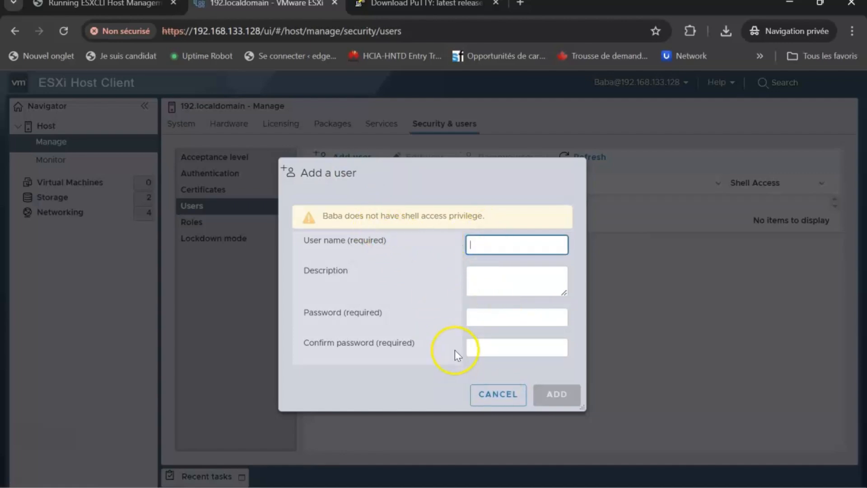
left_click(501, 394)
left_click(233, 220)
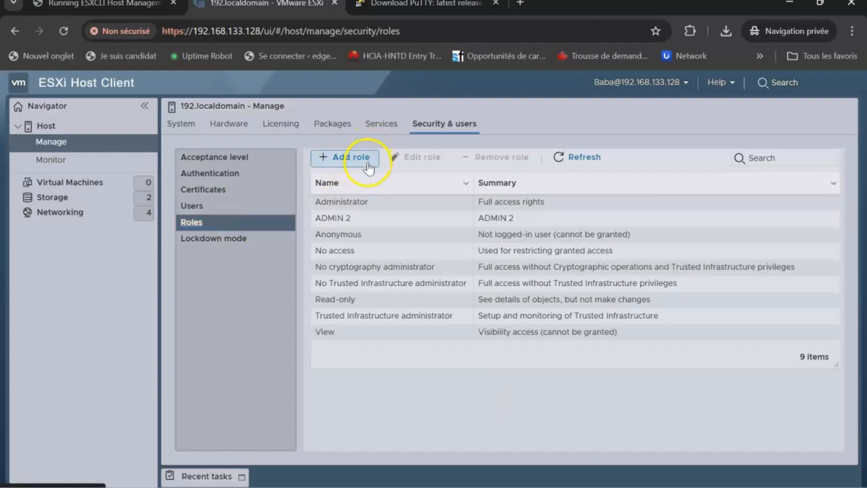
Step: Try and cancel Add role and New datastore, then show the Networking port groups
left_click(366, 159)
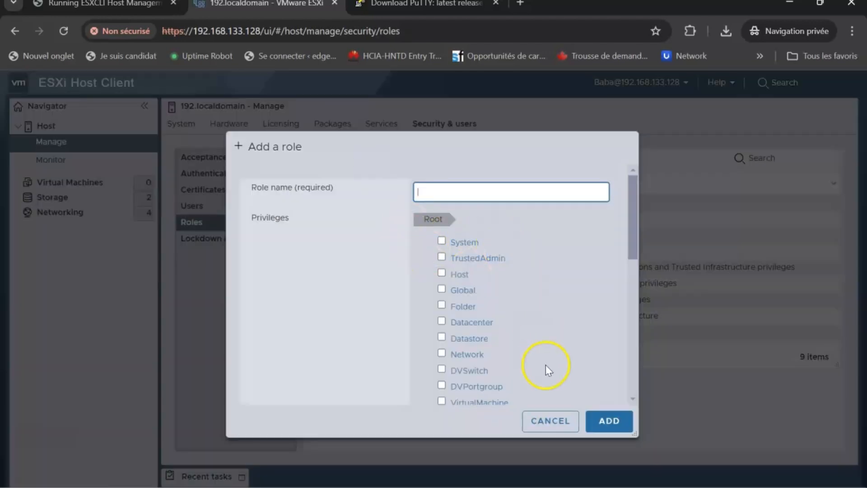
left_click(577, 427)
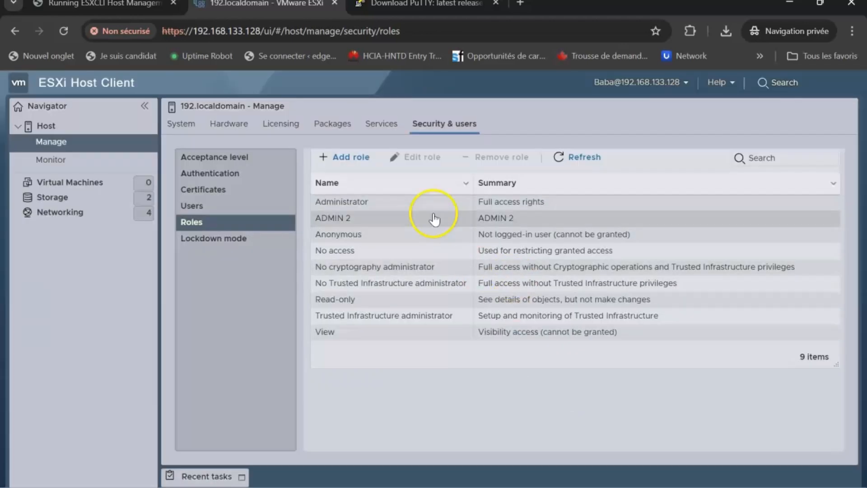
left_click(98, 197)
left_click(236, 167)
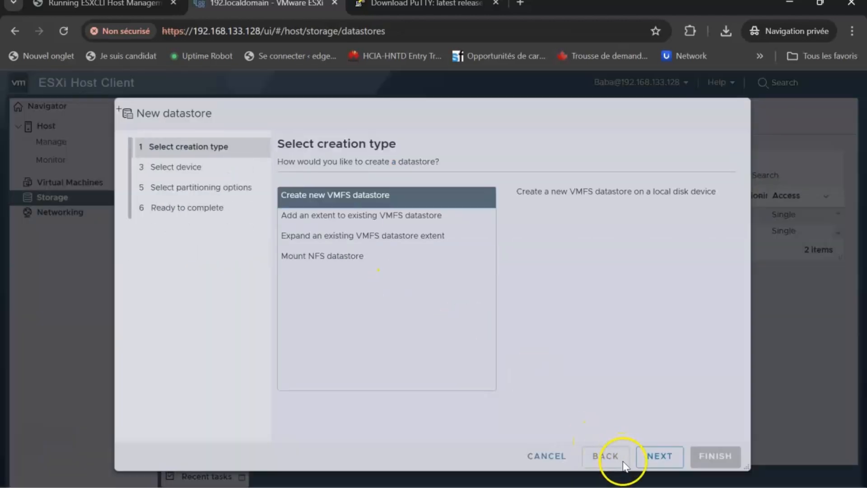
left_click(552, 456)
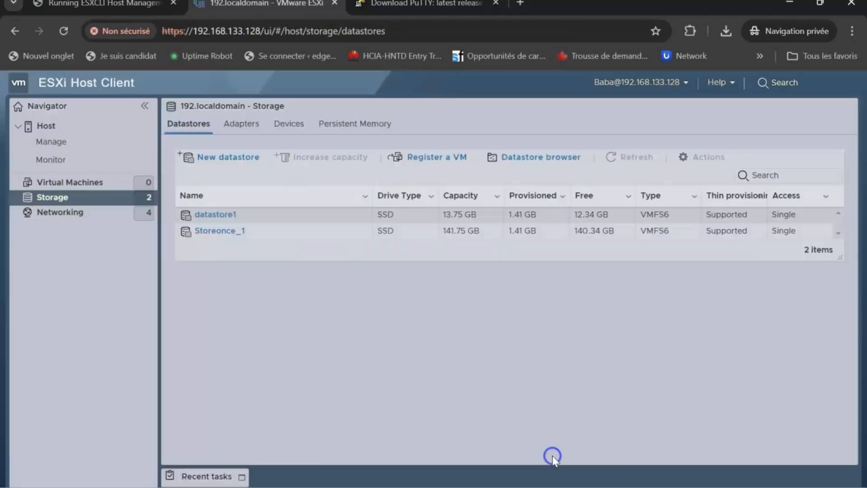
left_click(92, 208)
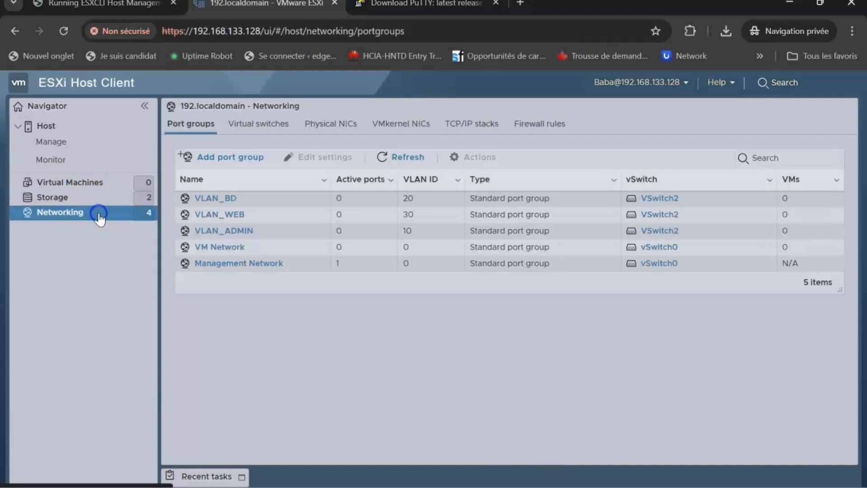